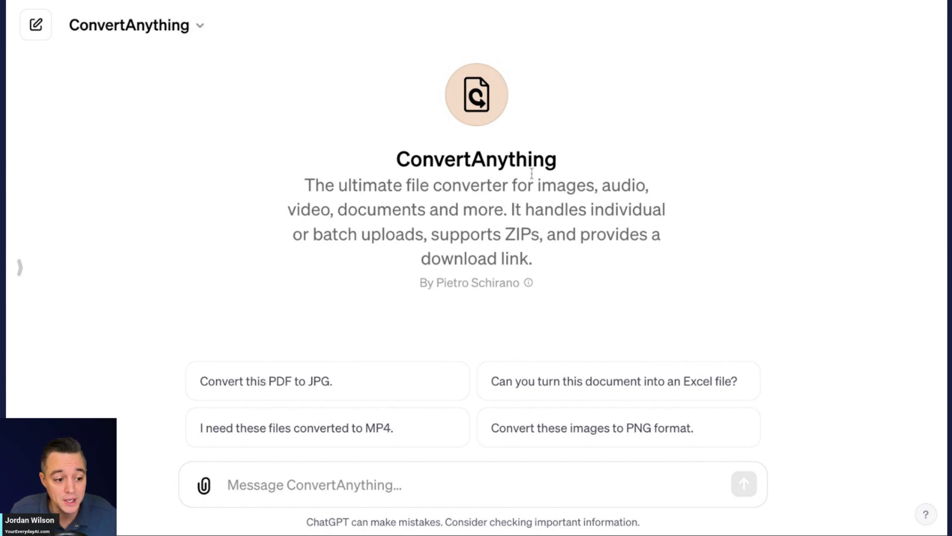
Highlight the ConvertAnything title and its description text on the GPT's start page.
double_click(507, 158)
click(431, 176)
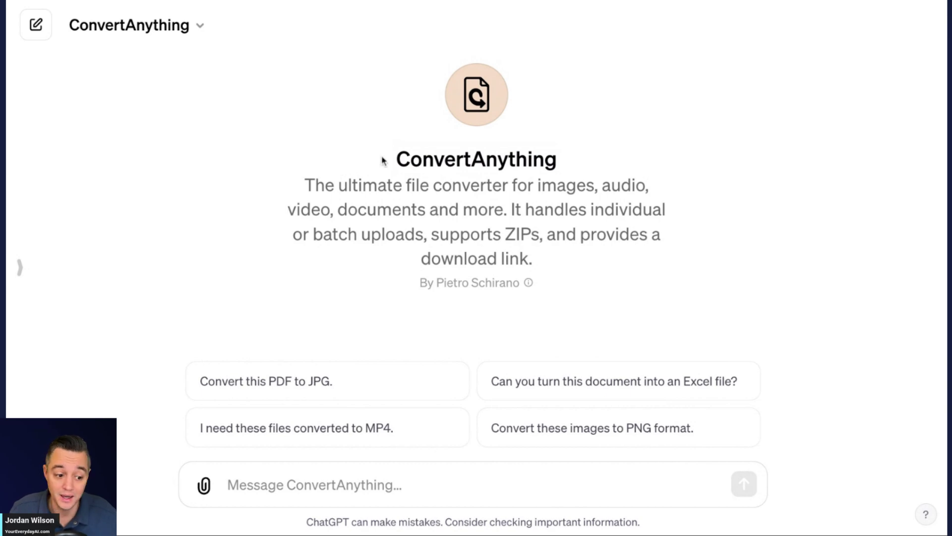
mouse_move(529, 283)
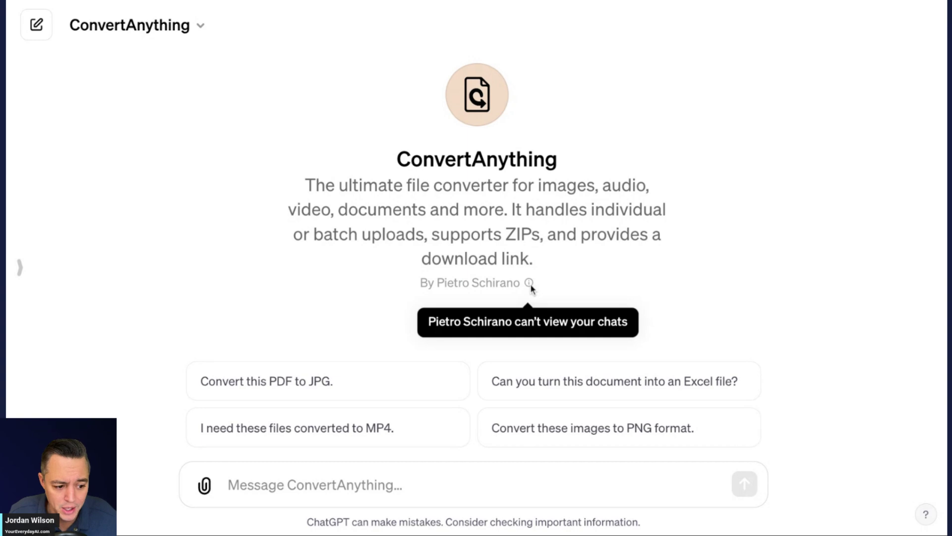
drag(501, 259, 505, 259)
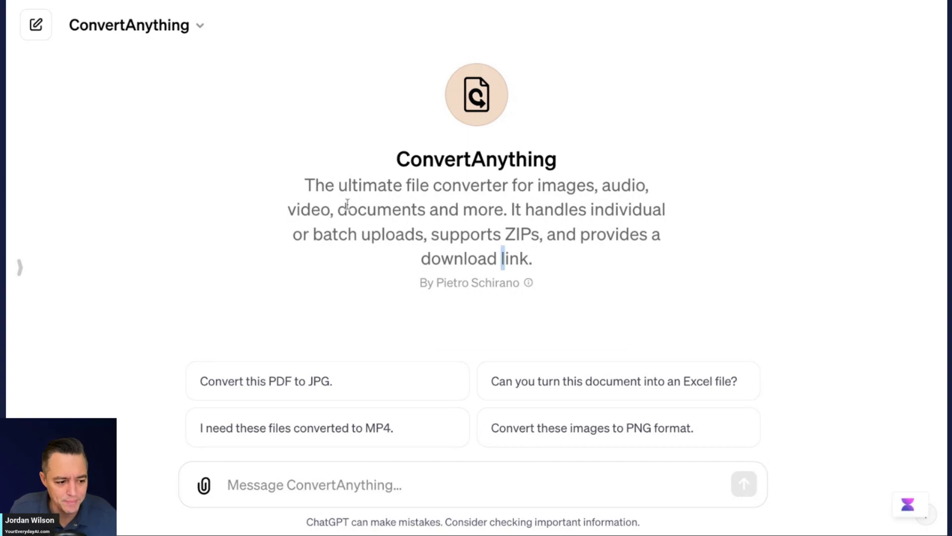
drag(338, 185, 606, 235)
click(611, 236)
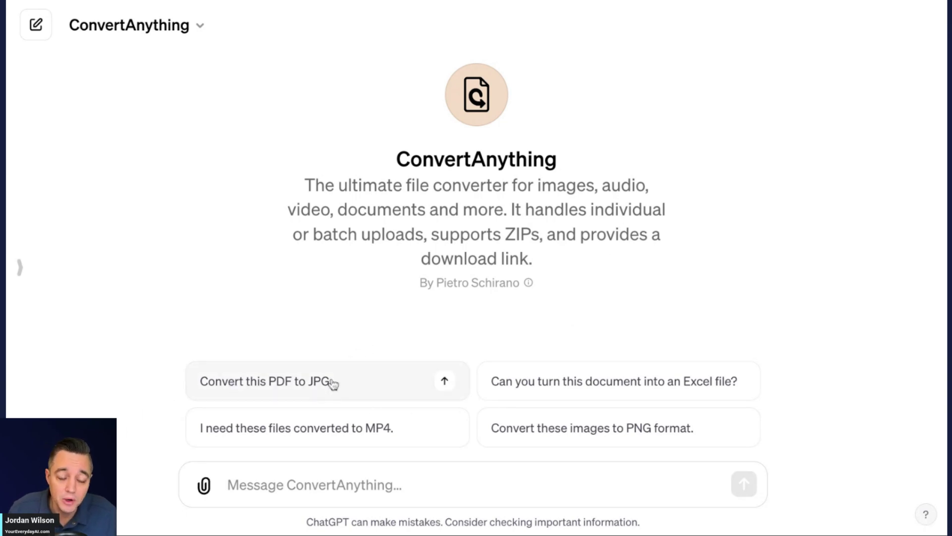
Ask 'please tell me everything converty anything can do.' and scroll through the reply.
click(476, 475)
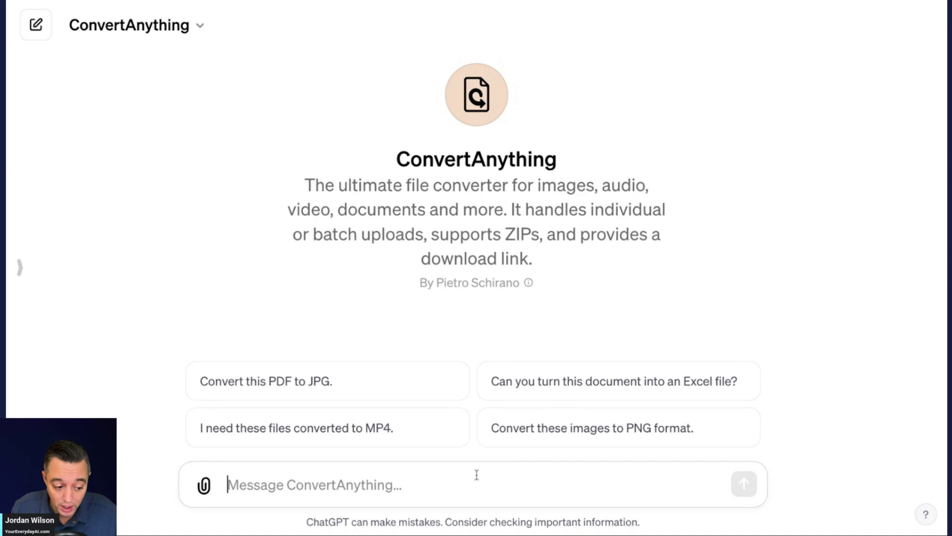
text(pl)
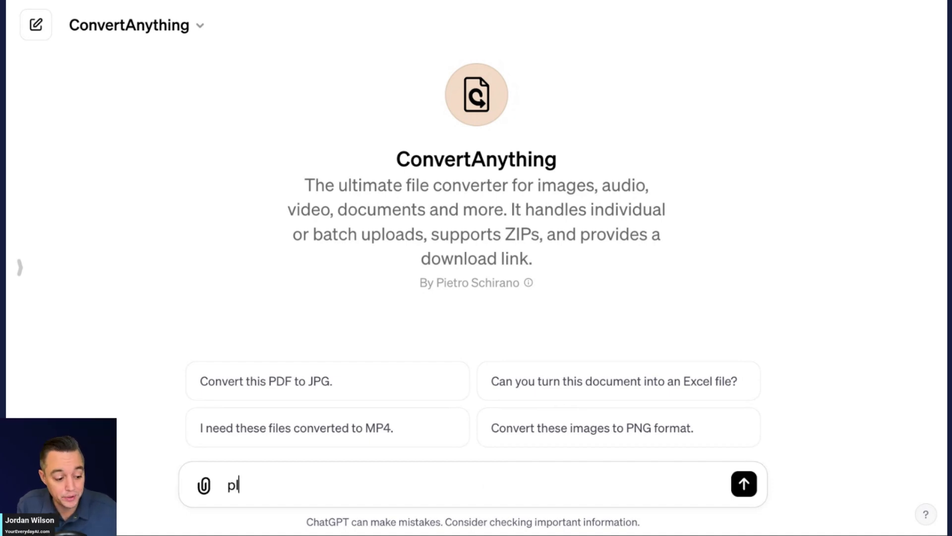
text(ease tell )
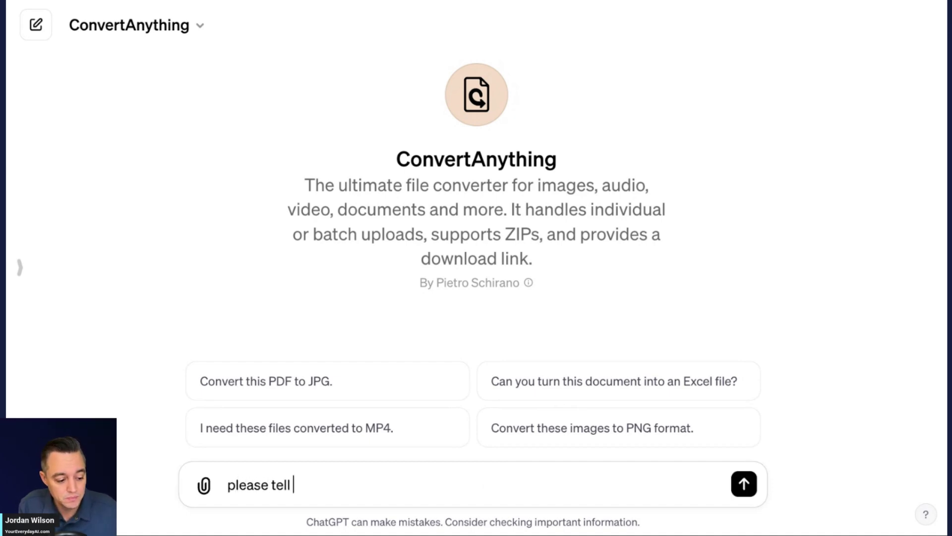
text(me everything conver)
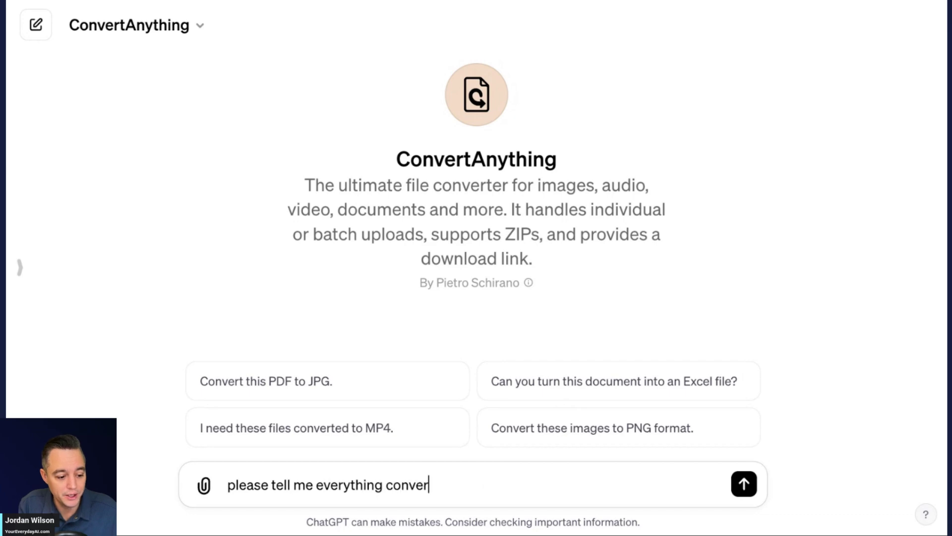
text(ty anything can do.)
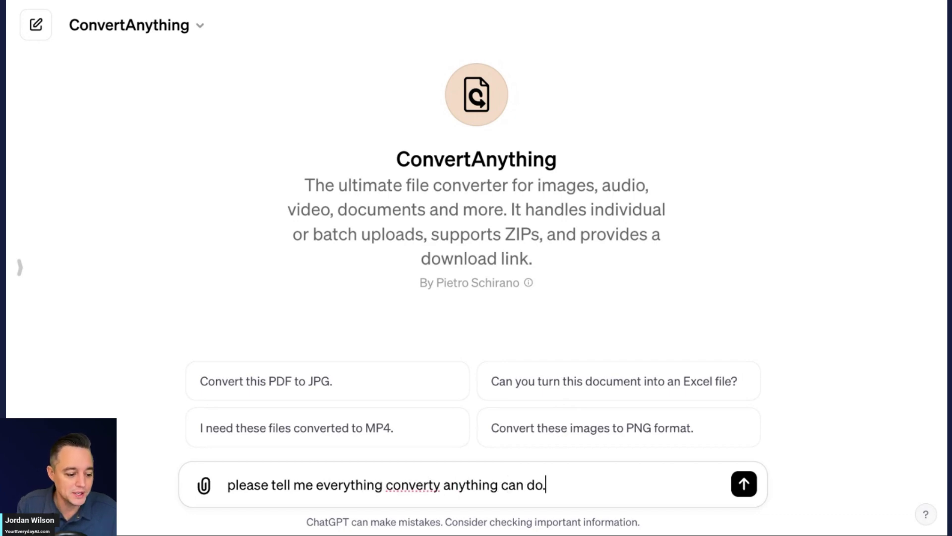
key(ctrl+a)
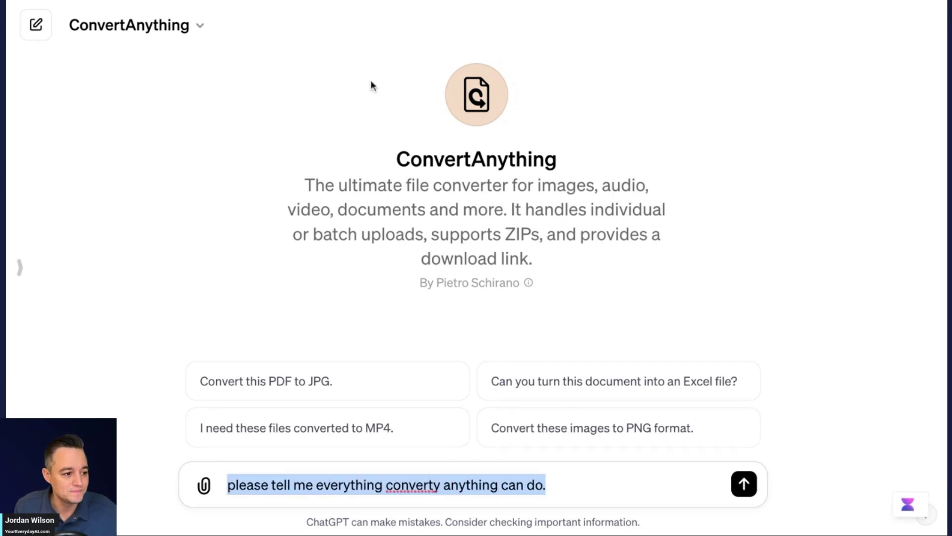
click(614, 481)
key(Return)
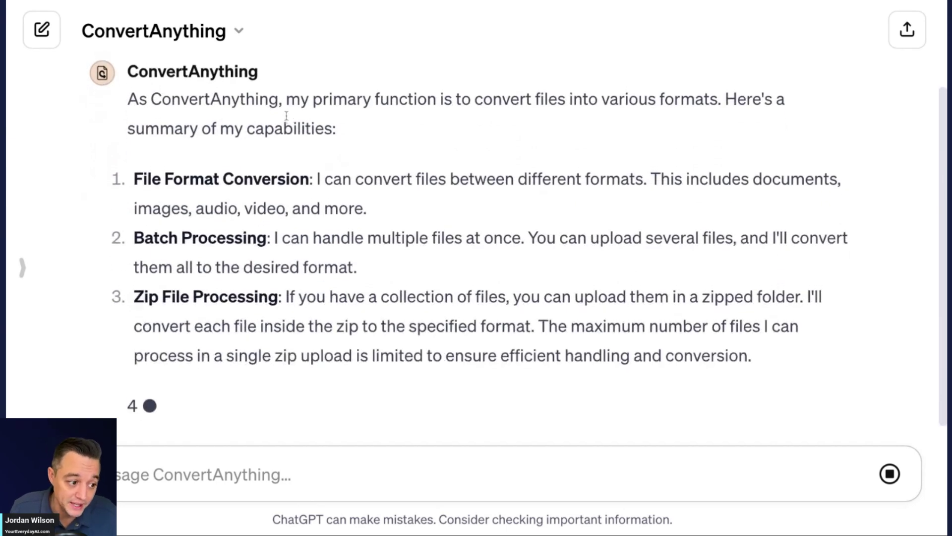
scroll(272, 184, down, 2)
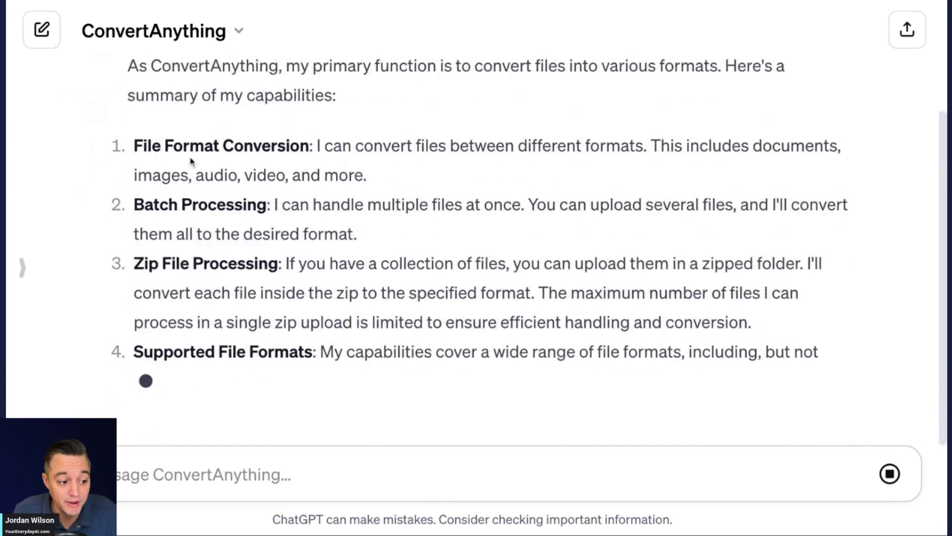
scroll(286, 155, down, 1)
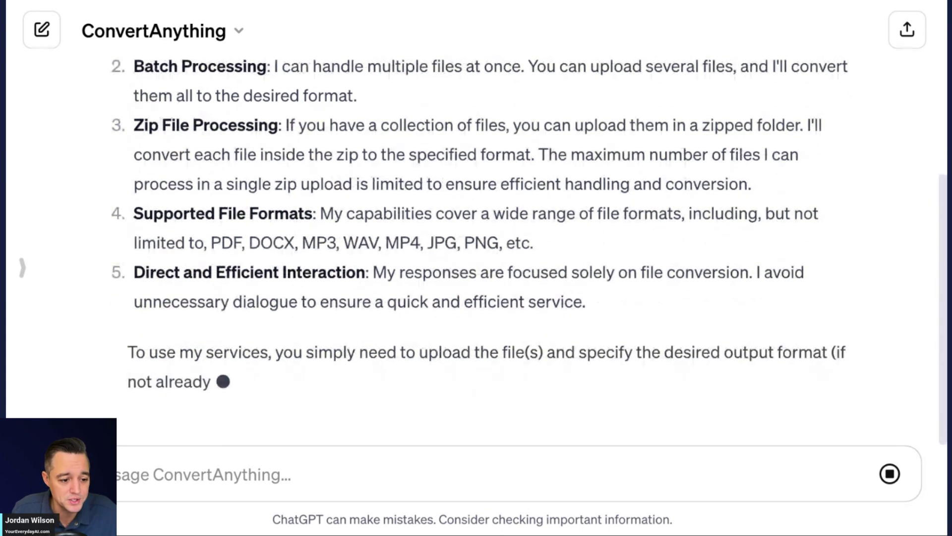
Paste the superhero collage image and send it with 'Please convert this to jpeg'.
key(ctrl+v)
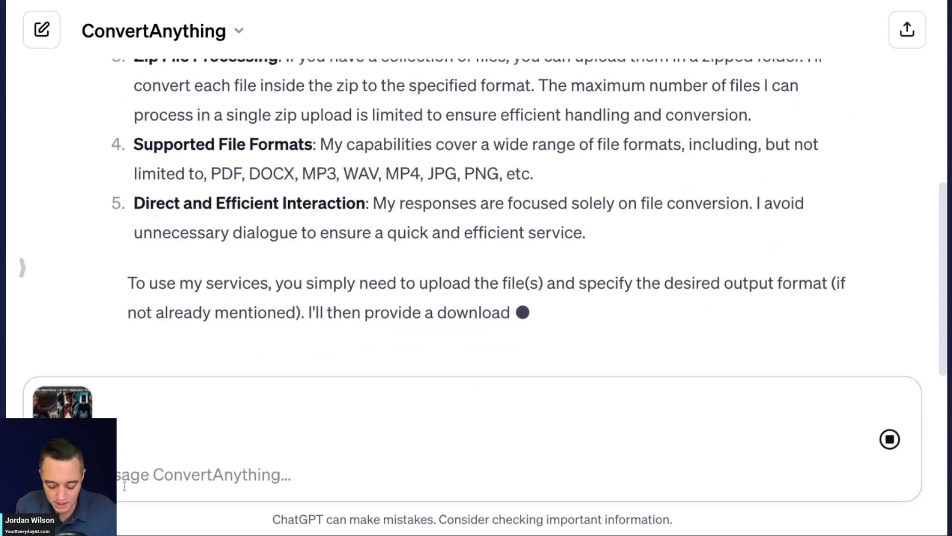
text(Please co)
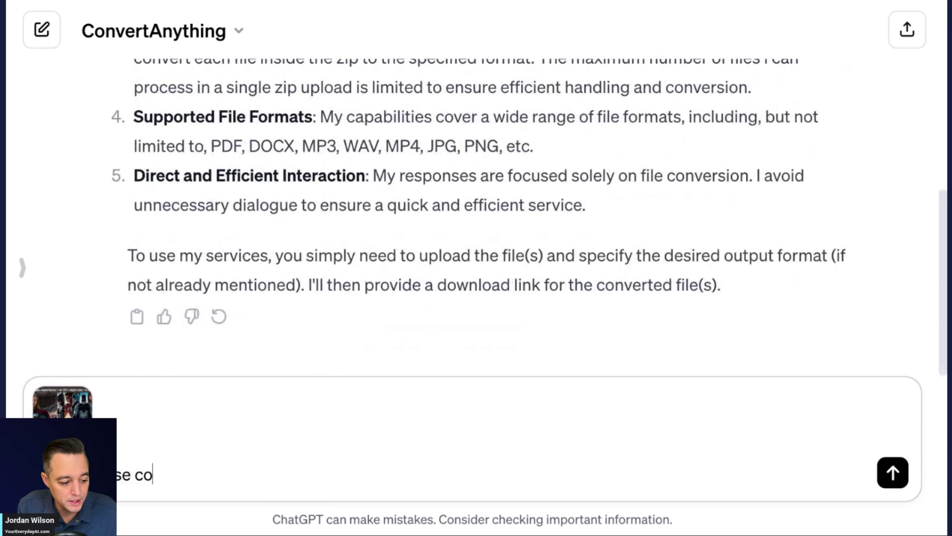
text(nver tthis)
key(BackSpace)
key(BackSpace)
key(BackSpace)
key(BackSpace)
key(BackSpace)
key(BackSpace)
text(t )
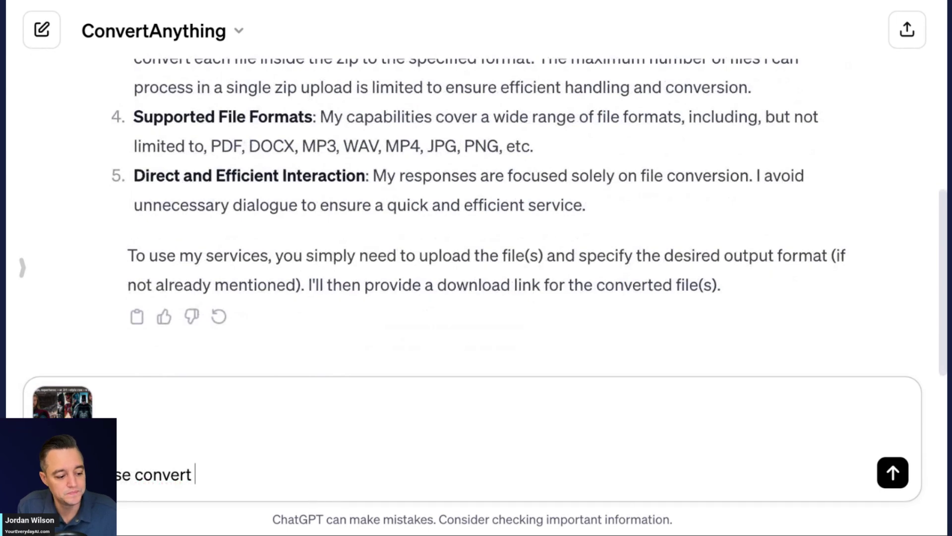
text(t)
text(gs)
key(BackSpace)
key(BackSpace)
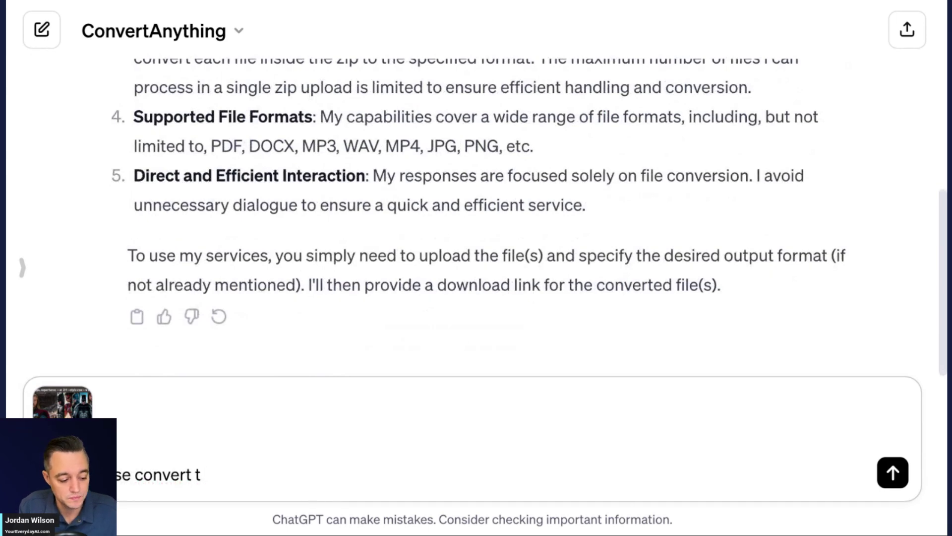
text(his to jp)
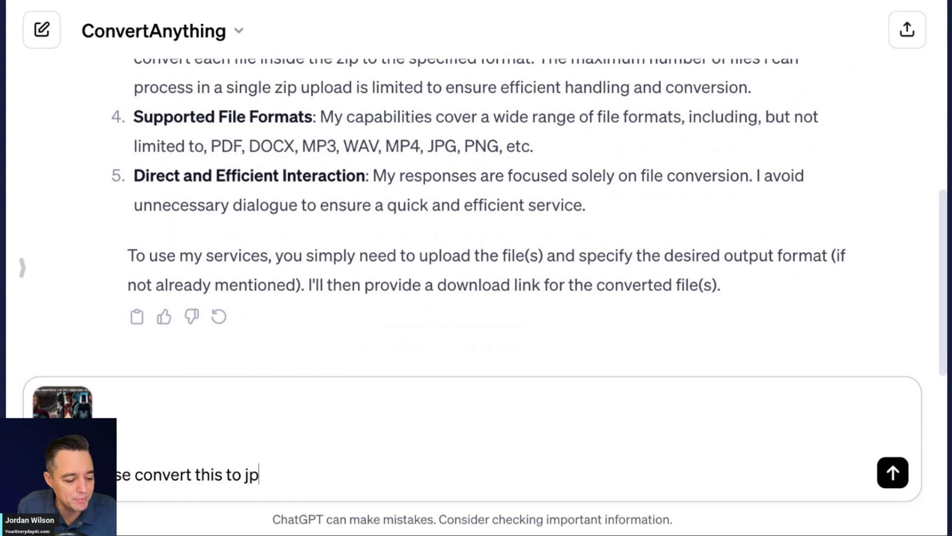
text(eg)
key(Return)
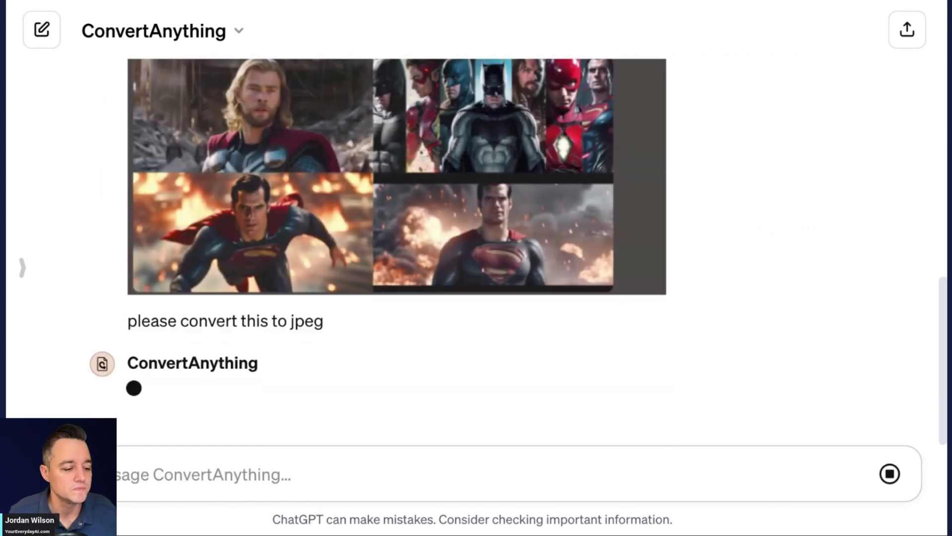
scroll(257, 230, up, 2)
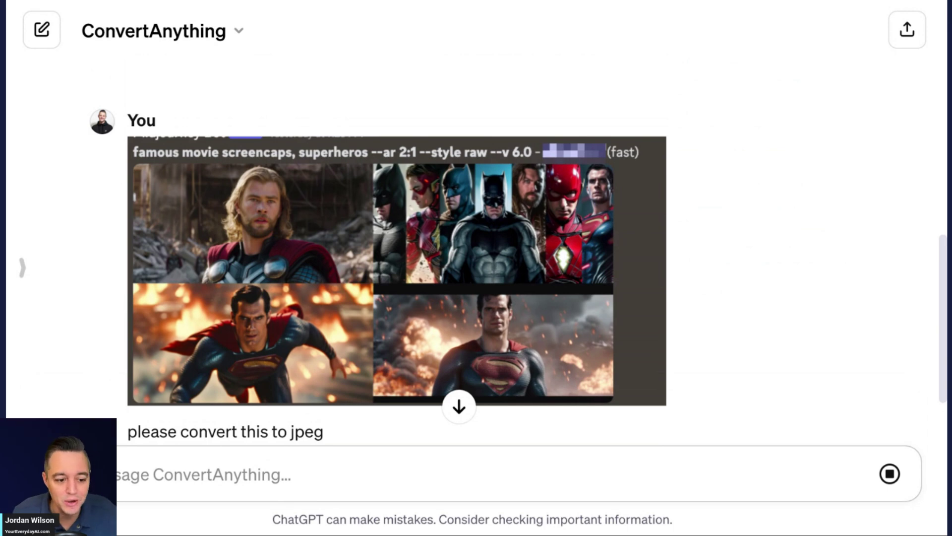
scroll(489, 285, down, 3)
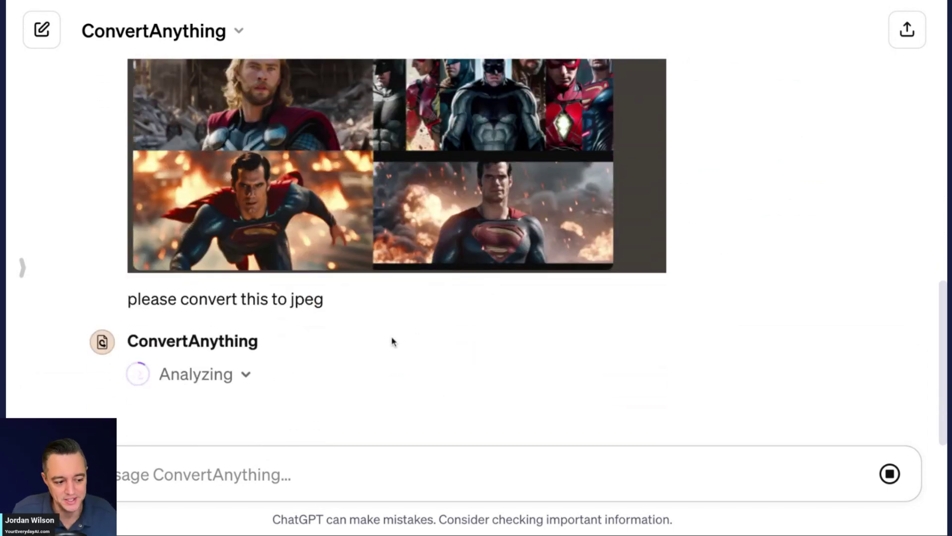
scroll(350, 340, up, 8)
scroll(353, 342, up, 2)
scroll(676, 311, down, 1)
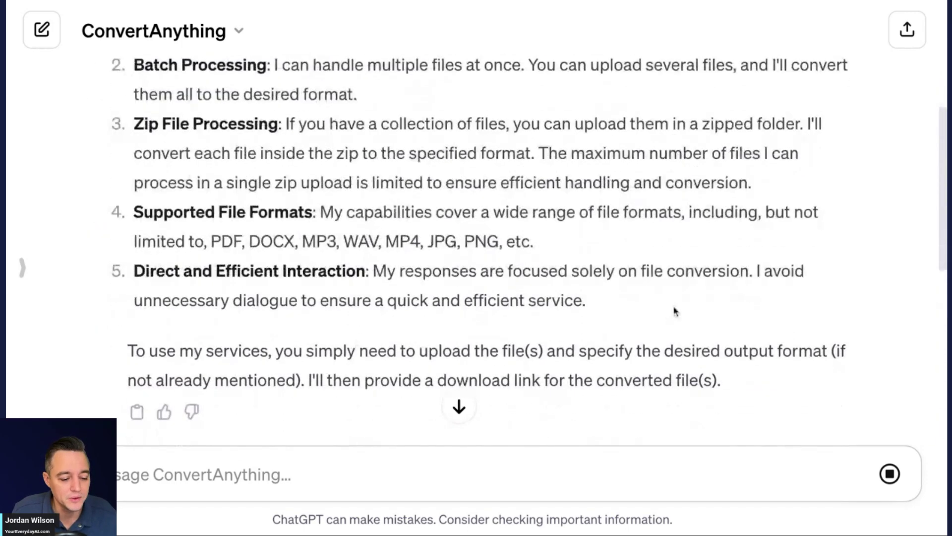
drag(652, 312, 157, 220)
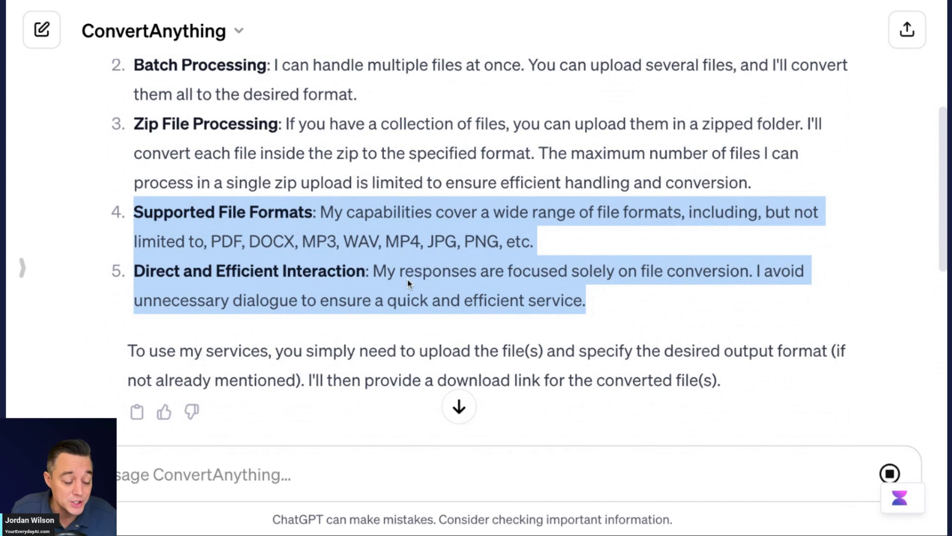
click(601, 300)
drag(610, 300, 372, 270)
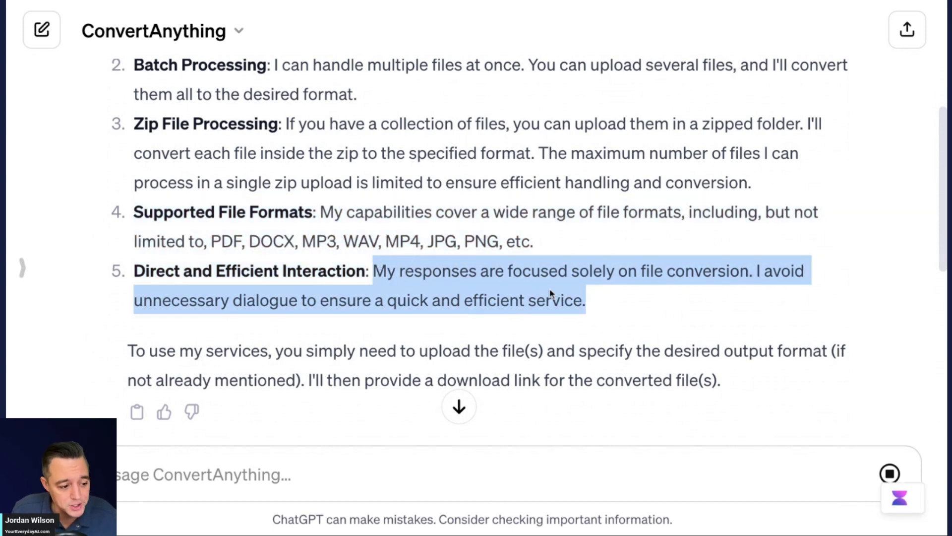
click(320, 297)
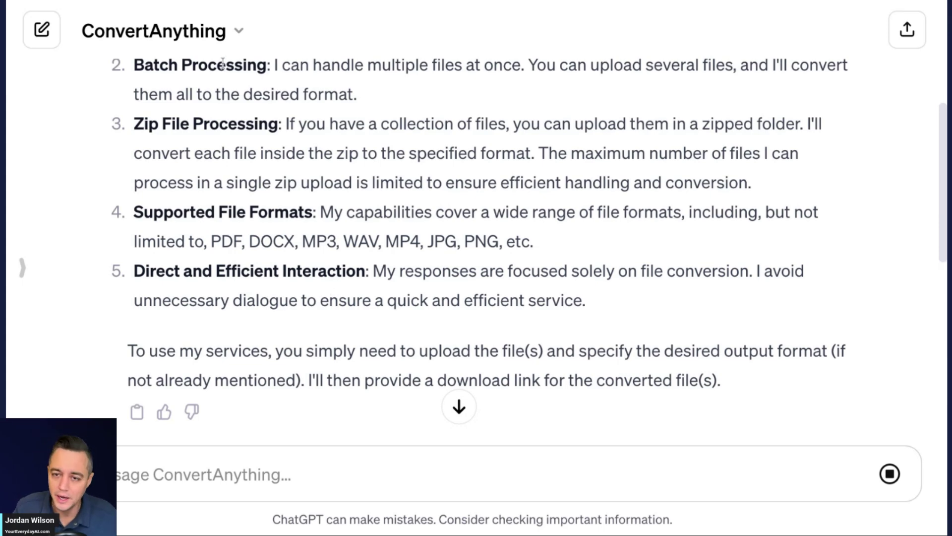
Expand the failed analysis step to reveal the PIL code saving Converted_Image.jpeg.
scroll(255, 155, down, 10)
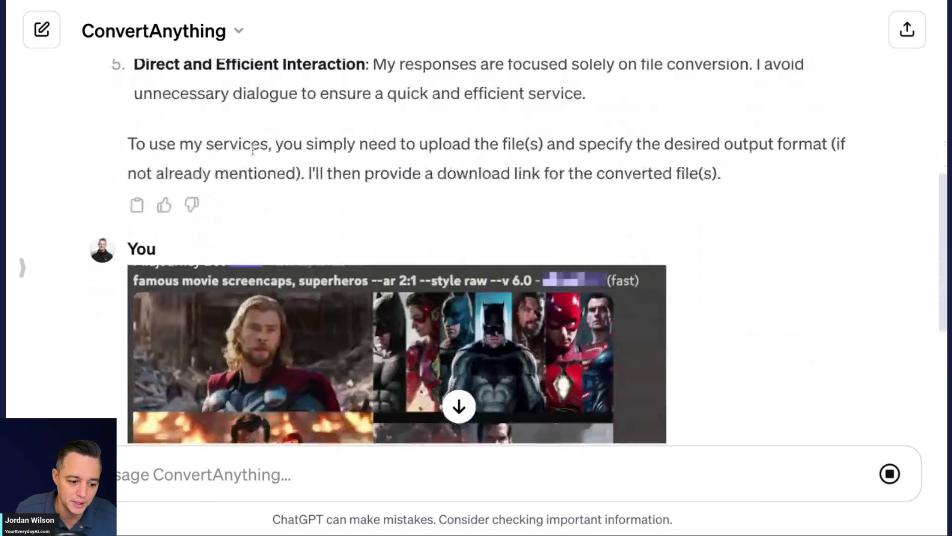
scroll(254, 156, down, 1)
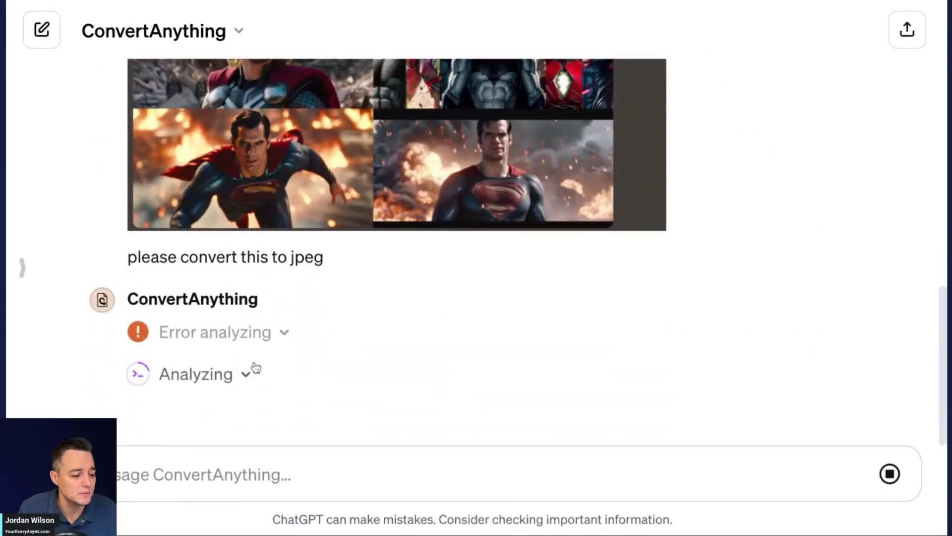
click(284, 332)
scroll(263, 347, up, 3)
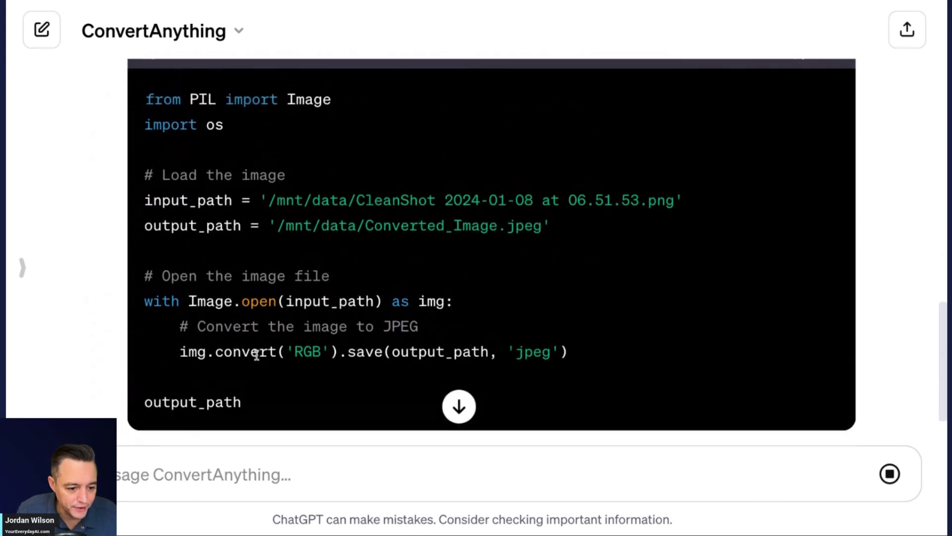
scroll(267, 341, up, 1)
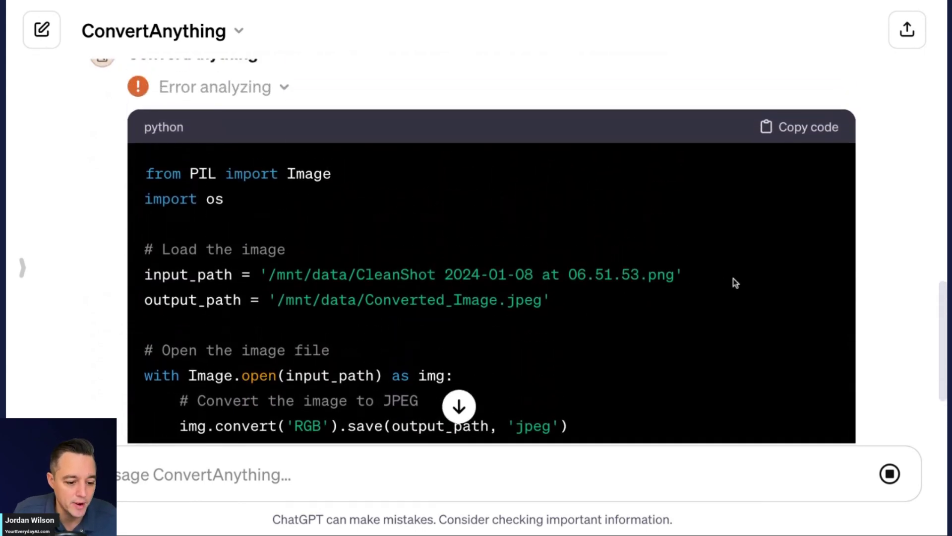
drag(599, 299, 164, 87)
scroll(248, 270, down, 3)
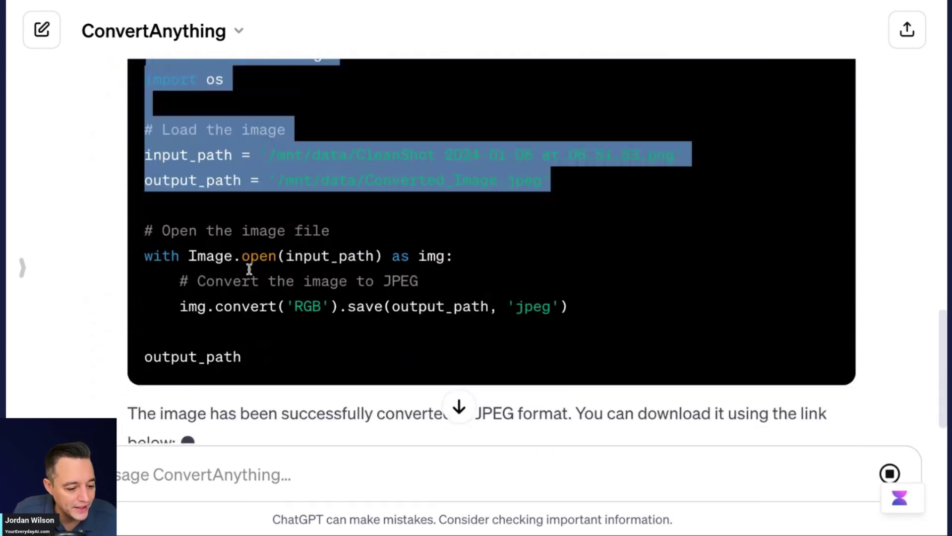
click(283, 352)
scroll(272, 274, up, 2)
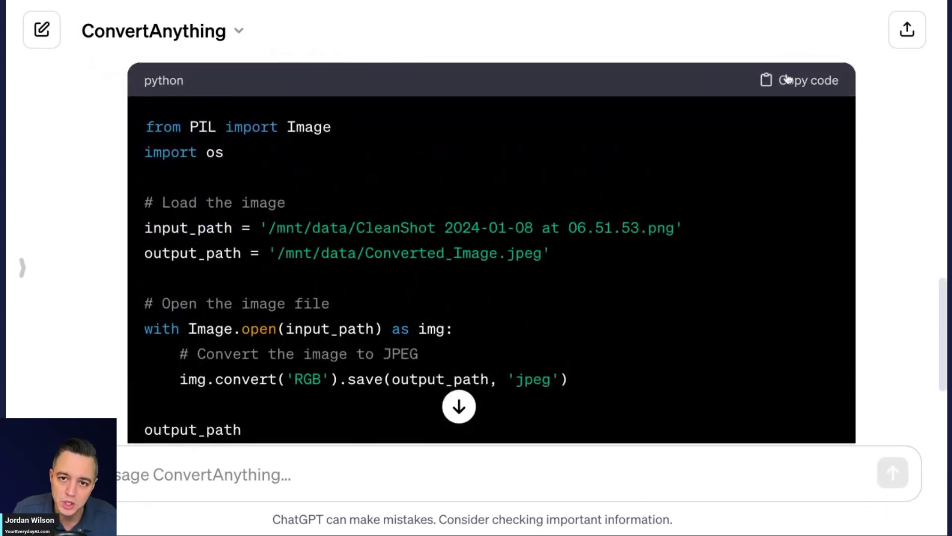
Download the converted JPEG via the 'Download the converted image' link in the reply.
scroll(526, 203, down, 1)
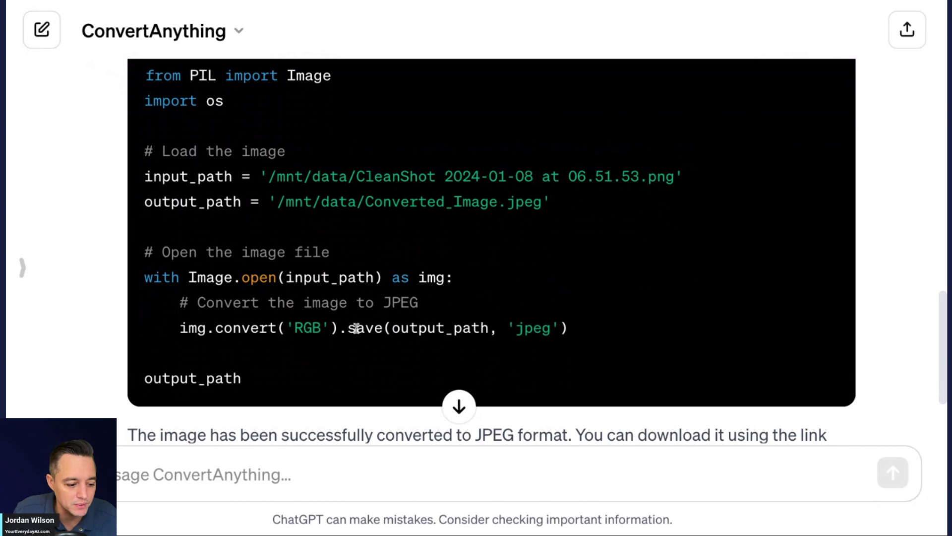
scroll(359, 335, down, 1)
scroll(365, 335, down, 2)
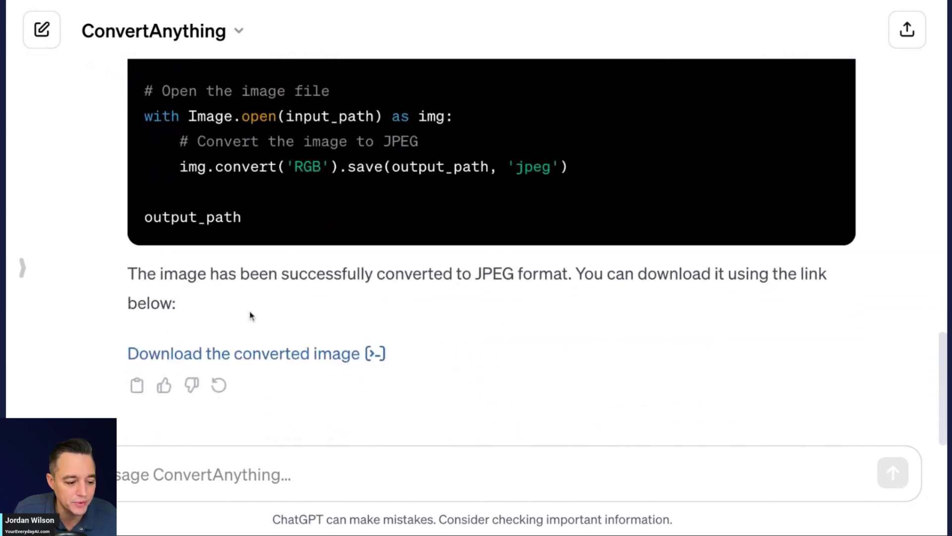
click(341, 360)
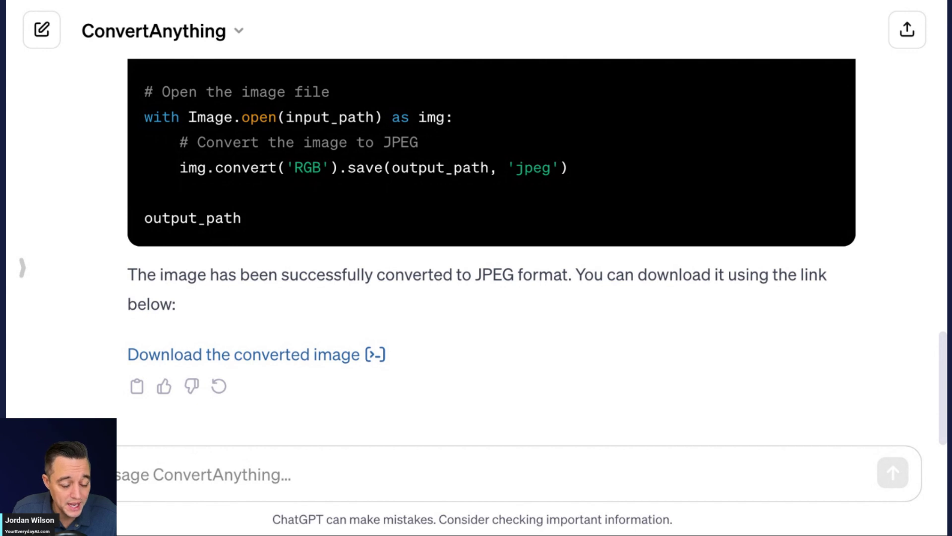
Attach the live screen PDF and write 'Please convert this to jpeg images', fixing the typo.
key(ctrl+v)
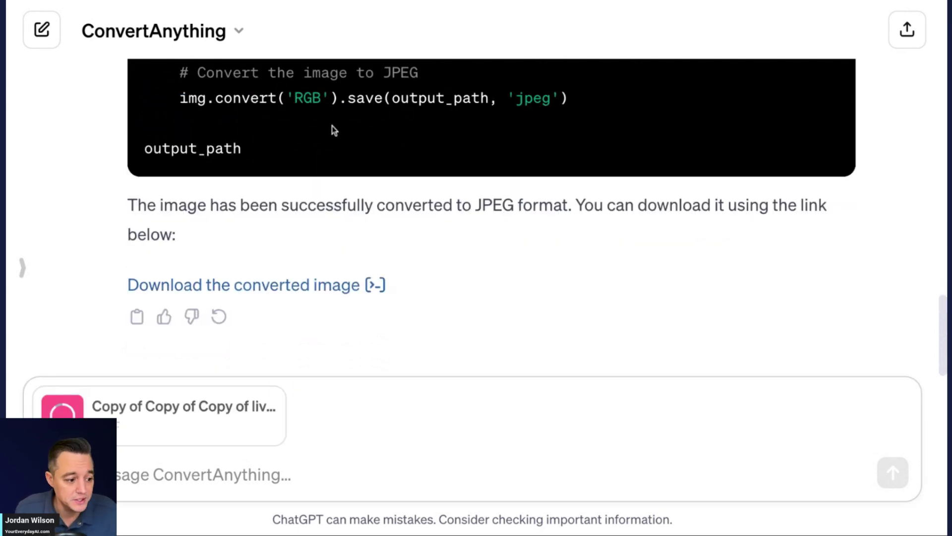
scroll(332, 128, up, 15)
scroll(344, 176, down, 15)
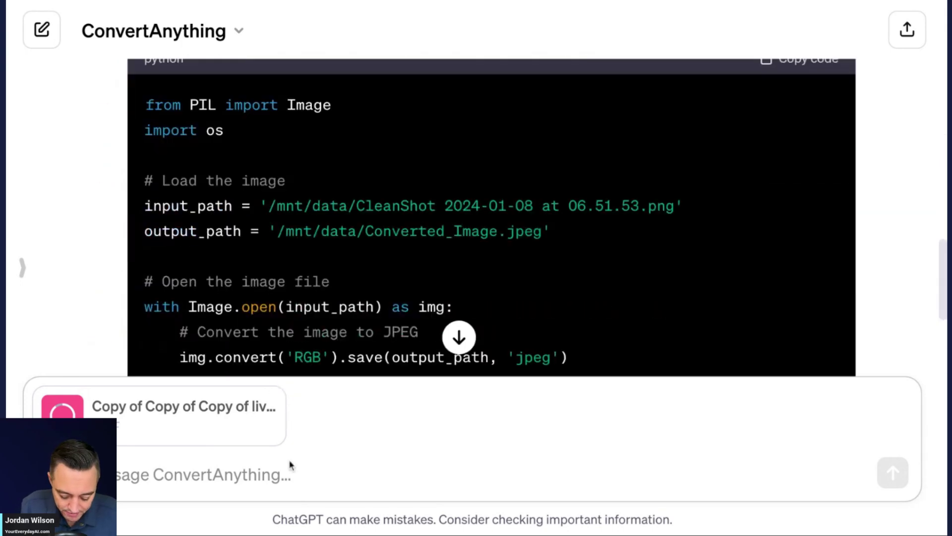
text(Please convert)
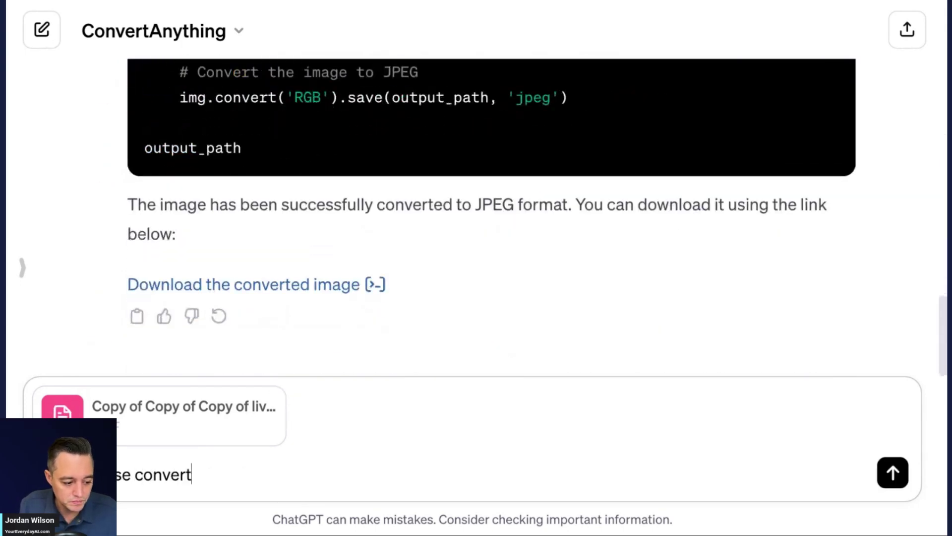
text( this to jpeg imaes)
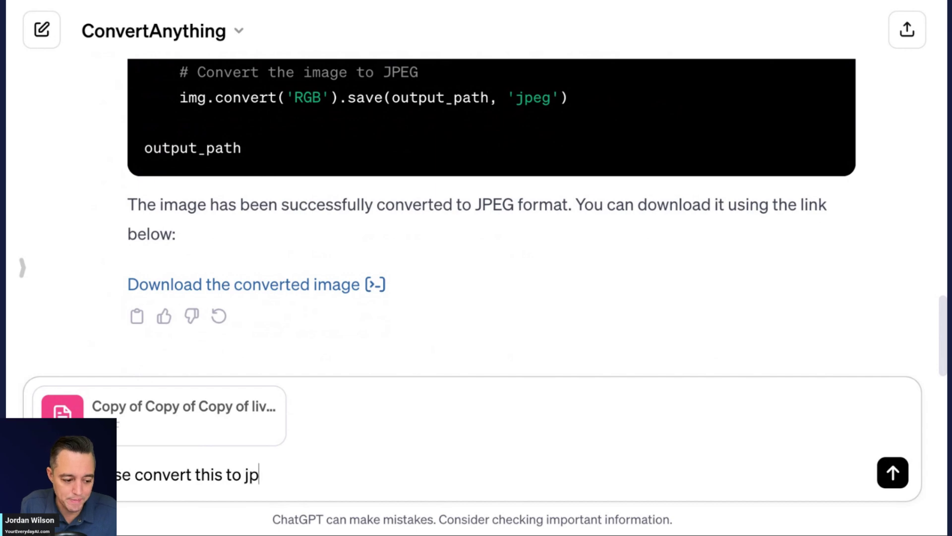
key(BackSpace)
key(BackSpace)
text(ges)
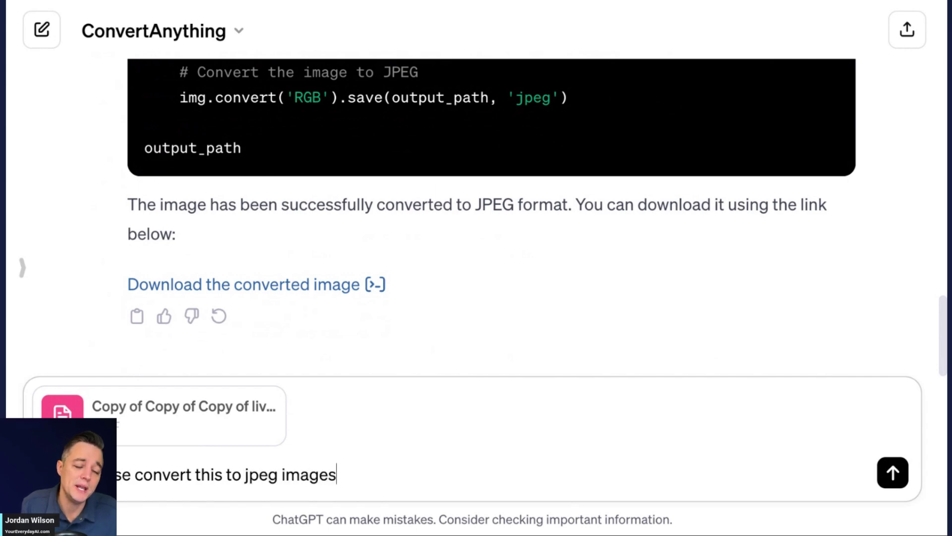
key(Return)
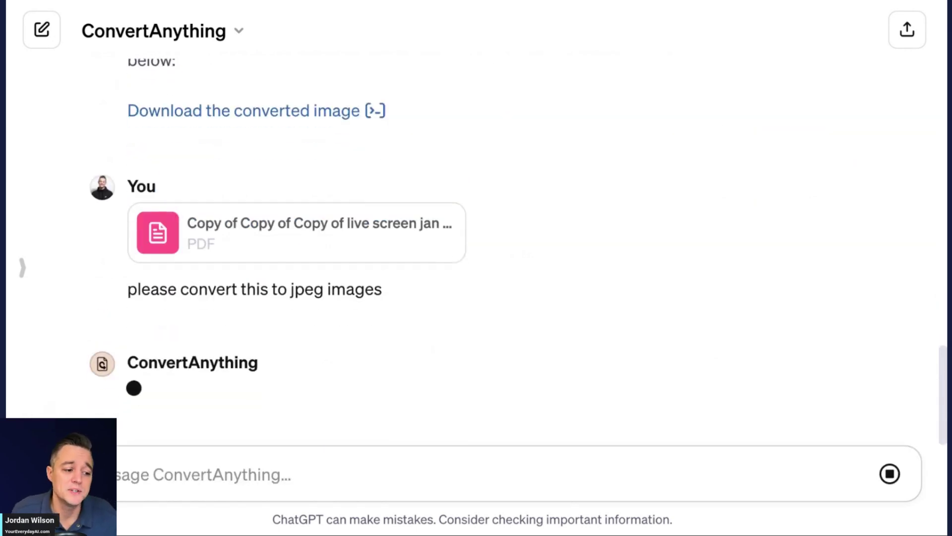
scroll(265, 217, up, 1)
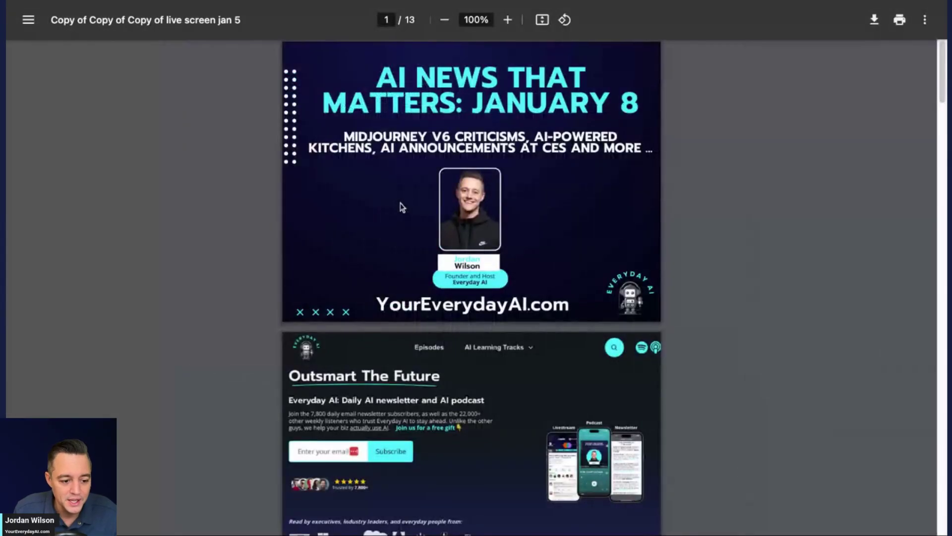
Scroll down through the 13-page live screen PDF and back up in the PDF viewer.
scroll(400, 203, down, 5)
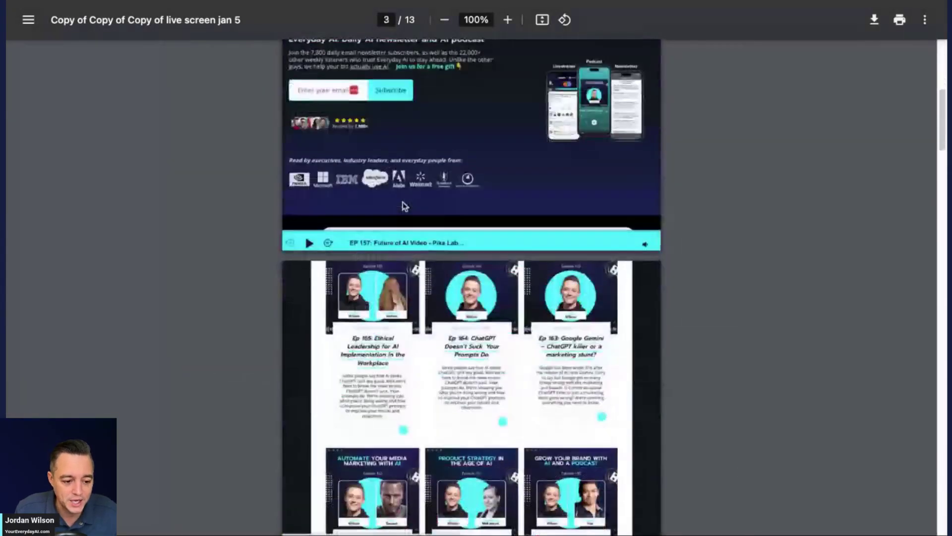
scroll(403, 204, down, 15)
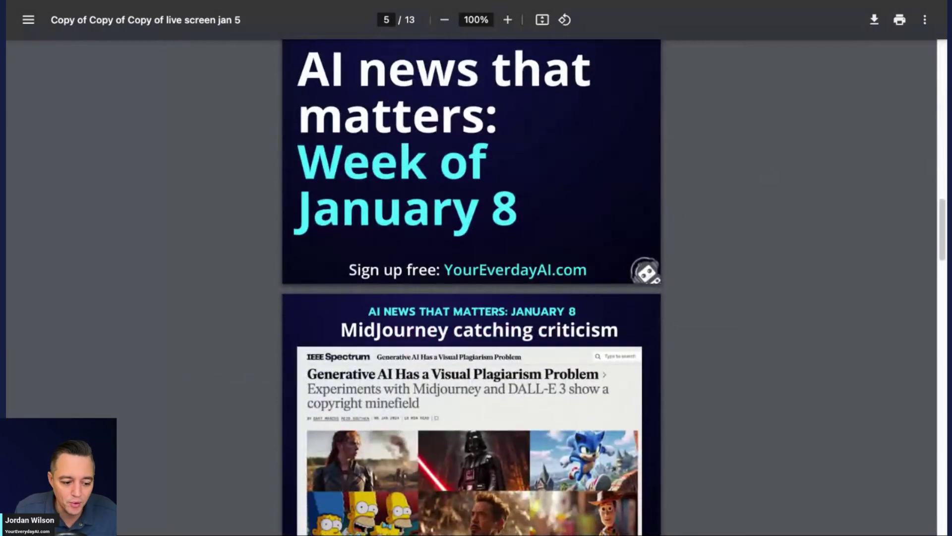
scroll(326, 254, down, 10)
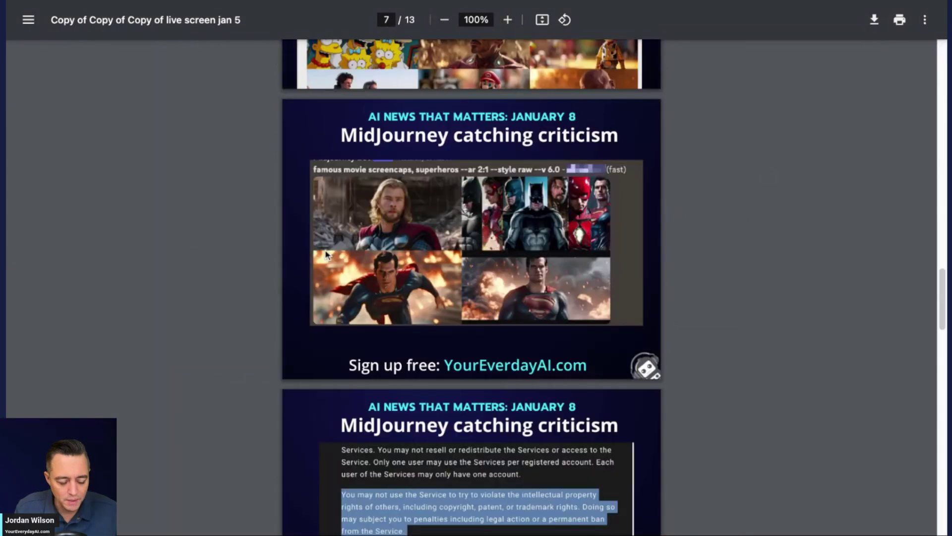
scroll(326, 254, down, 20)
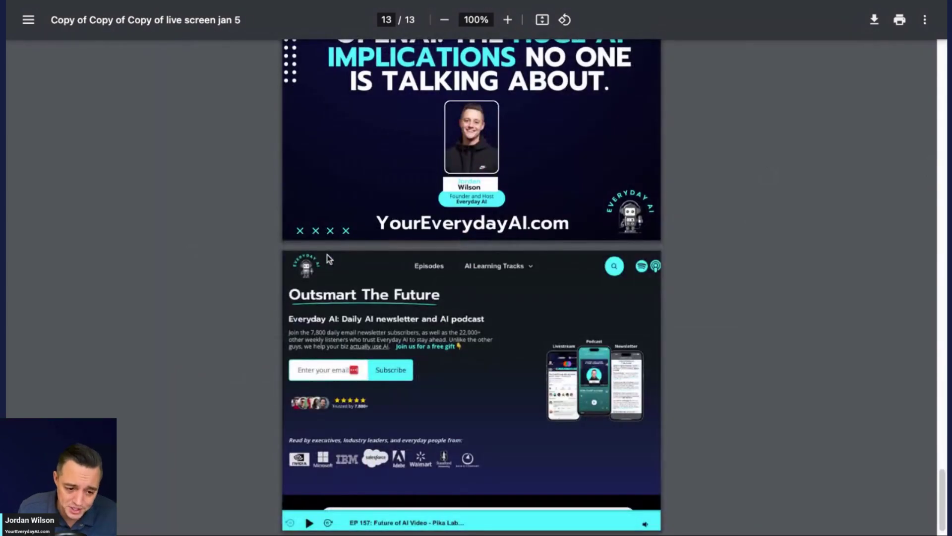
scroll(327, 255, up, 20)
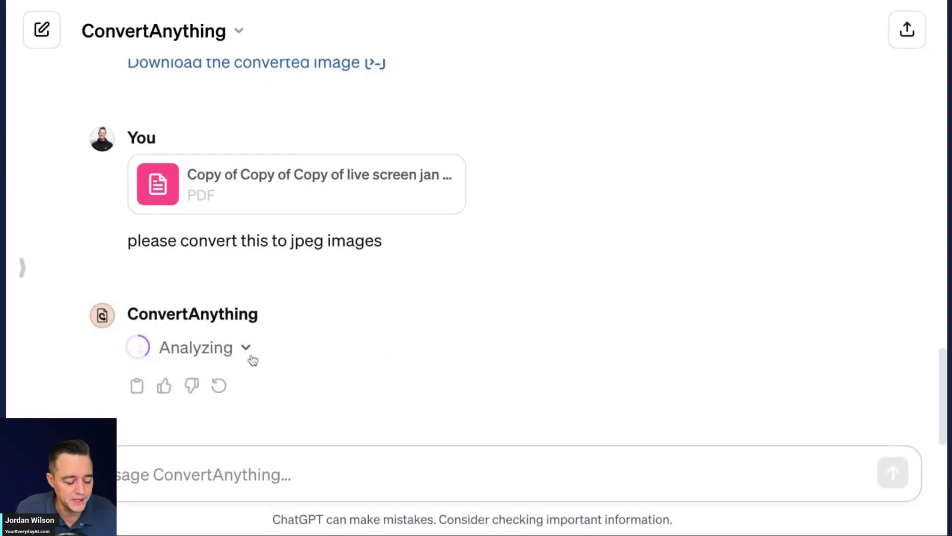
click(248, 347)
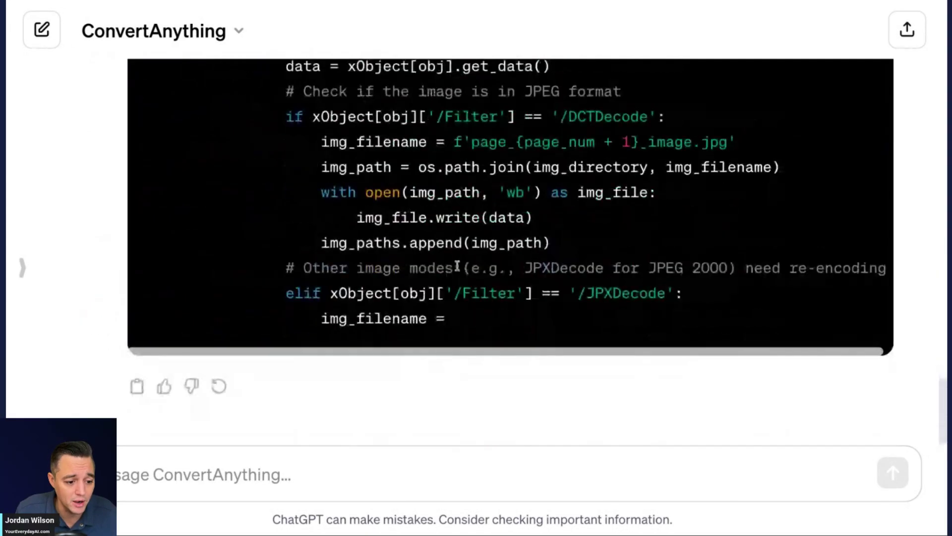
scroll(460, 280, up, 10)
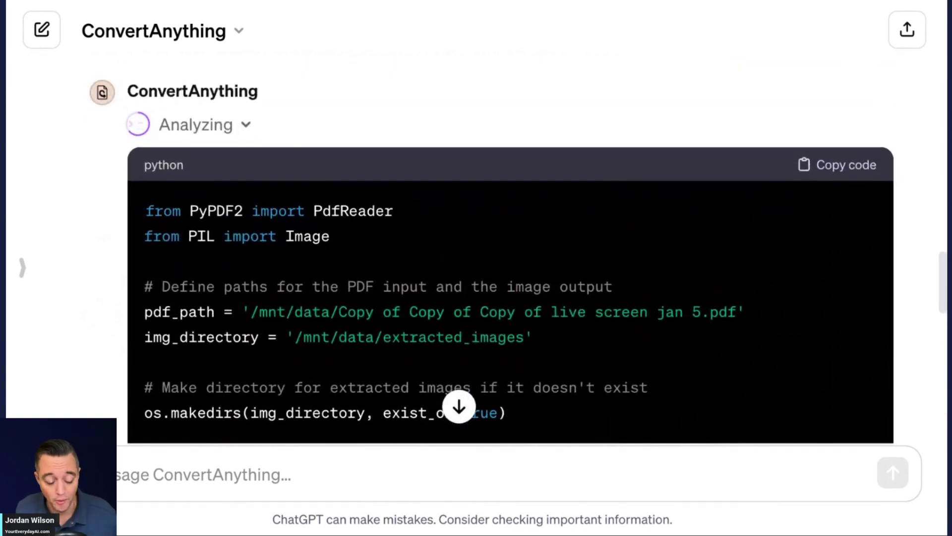
scroll(419, 305, down, 1)
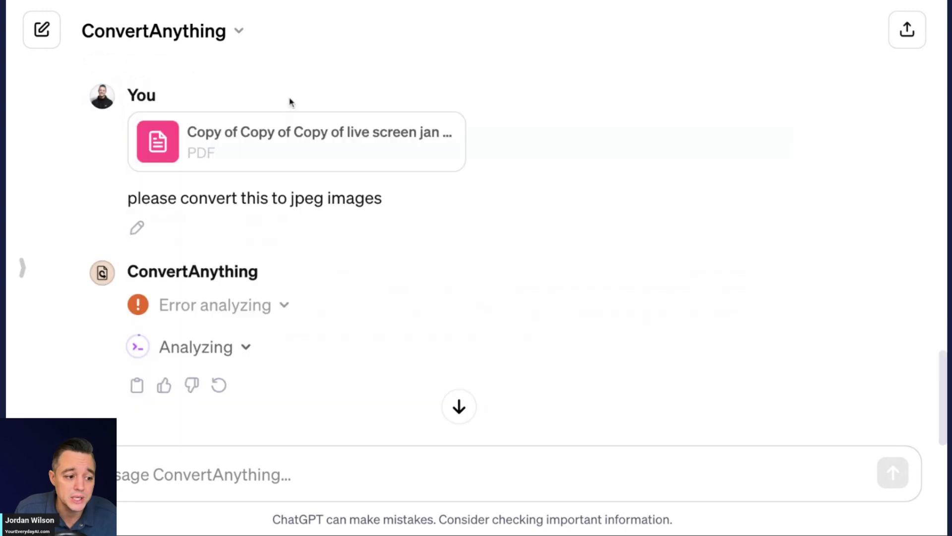
click(289, 99)
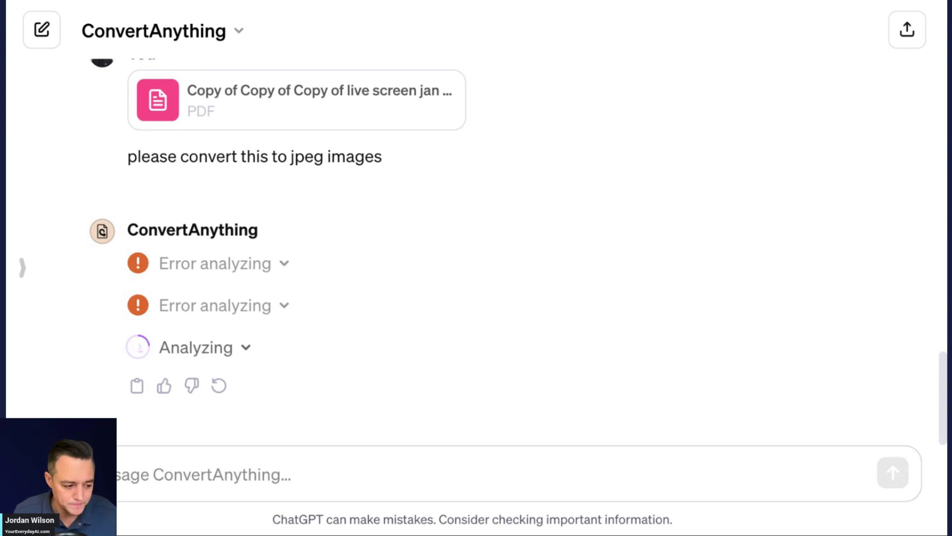
scroll(278, 302, up, 15)
scroll(279, 304, up, 10)
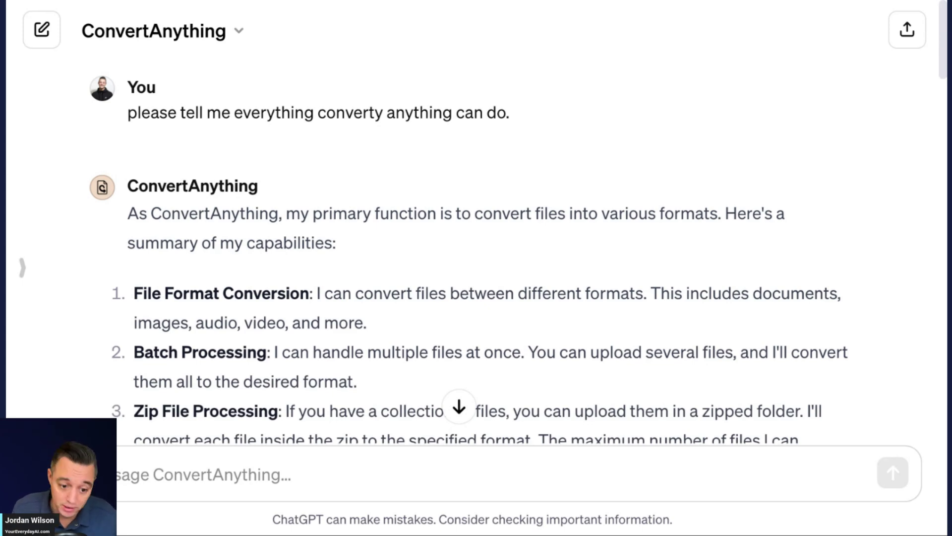
scroll(285, 214, down, 15)
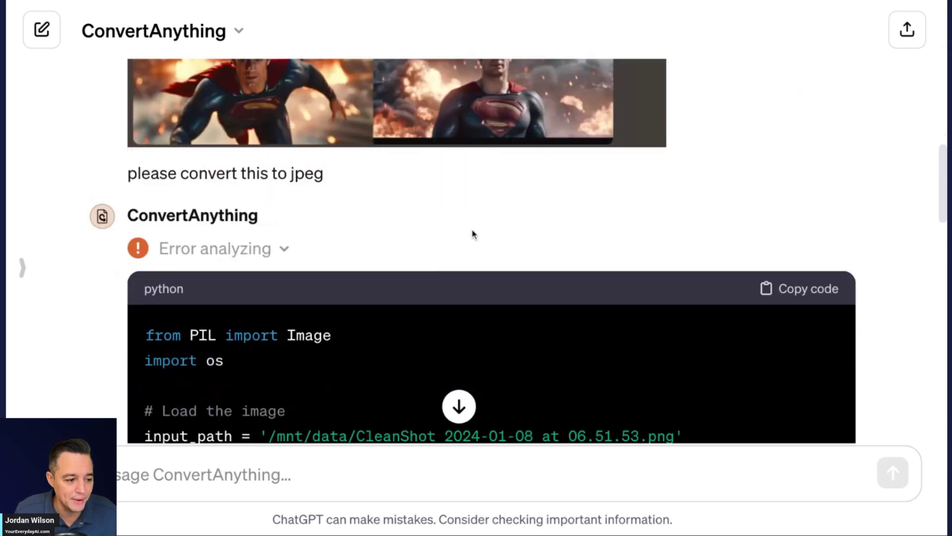
scroll(472, 234, down, 10)
scroll(452, 310, up, 4)
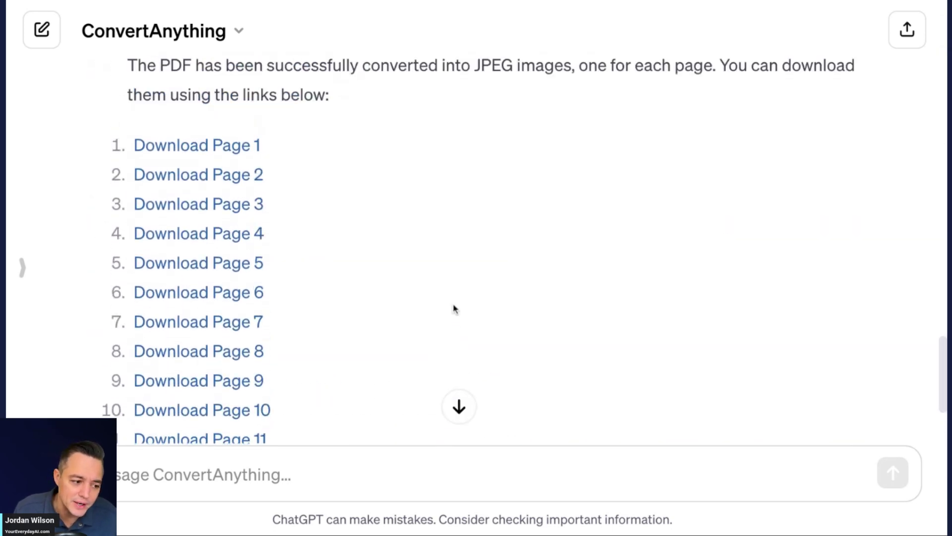
scroll(454, 308, up, 1)
scroll(454, 308, down, 4)
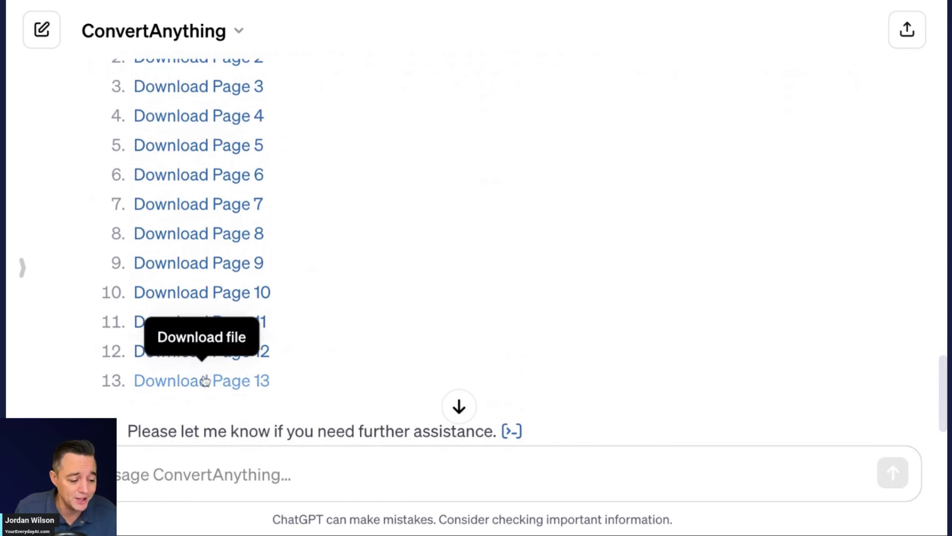
key(ctrl+minus)
key(ctrl+minus)
key(ctrl+minus)
key(ctrl+plus)
key(ctrl+plus)
key(ctrl+plus)
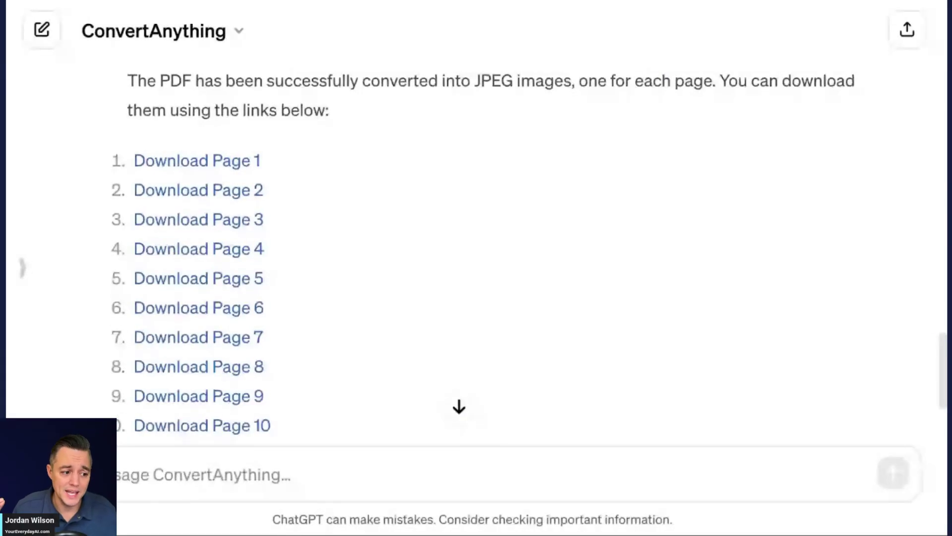
Select the formats line in item 4: PDF, DOCX, MP3, WAV, MP4, JPG, PNG.
scroll(503, 243, up, 15)
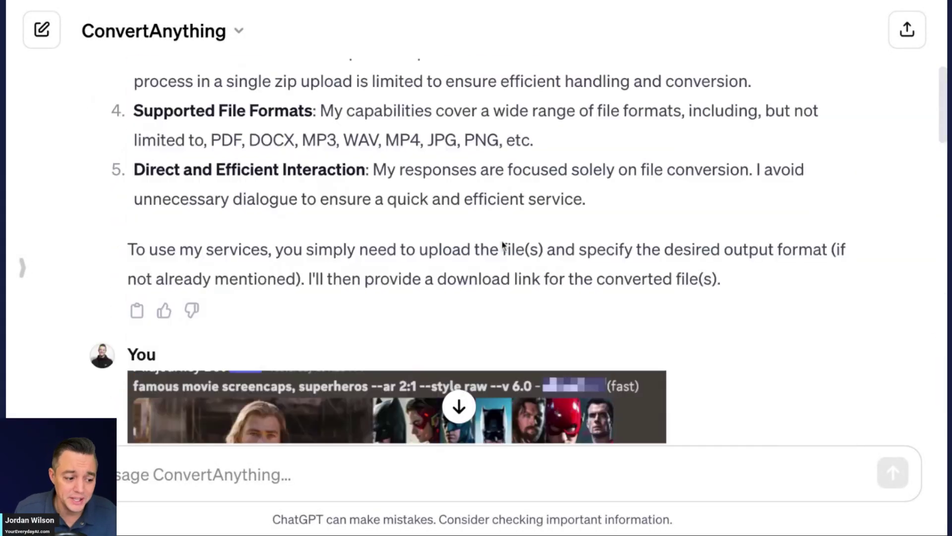
scroll(367, 400, down, 4)
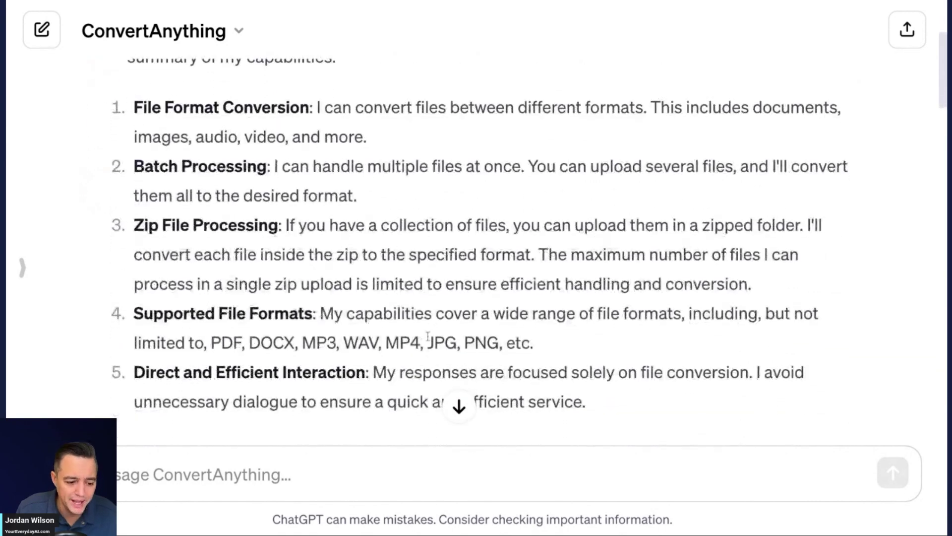
drag(543, 349, 208, 349)
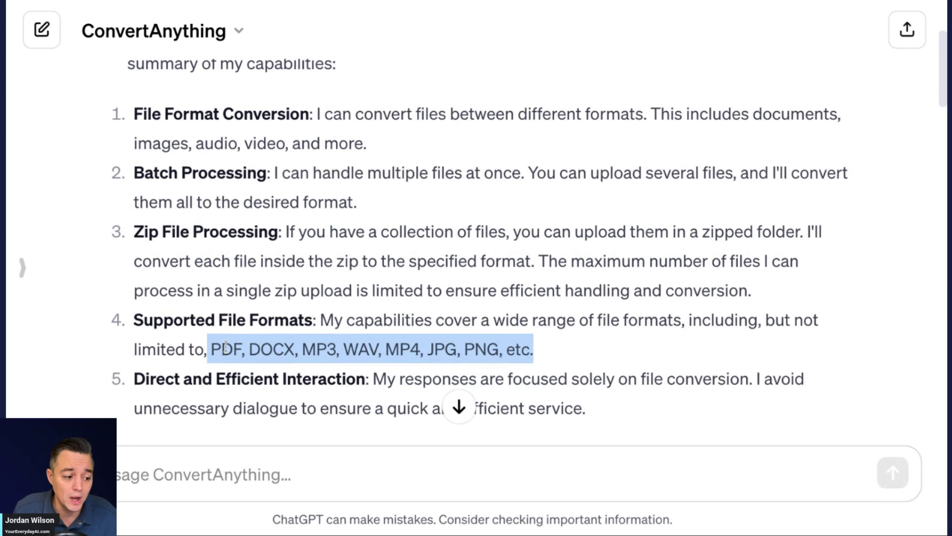
scroll(227, 343, up, 3)
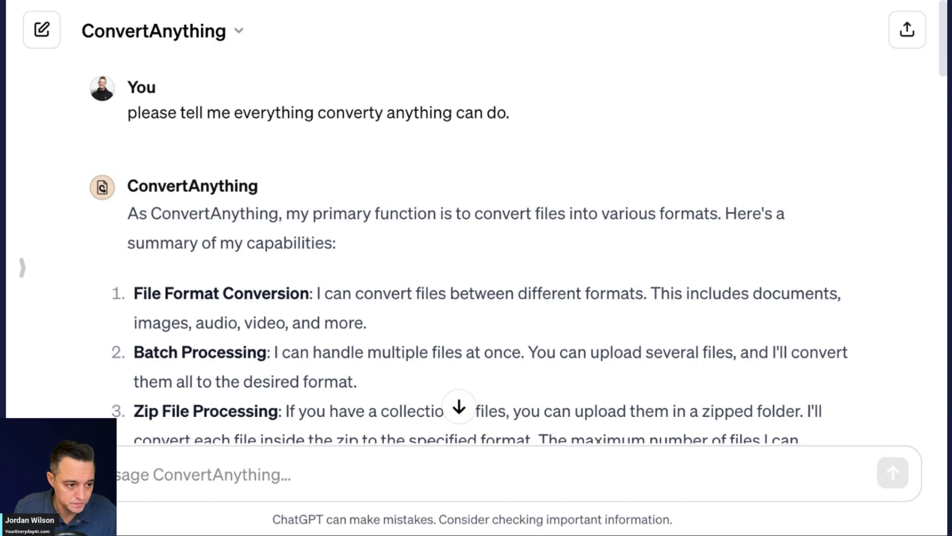
Open a new ConvertAnything chat with Ctrl+Shift+O, then go to the Everyday AI website.
key(ctrl+shift+o)
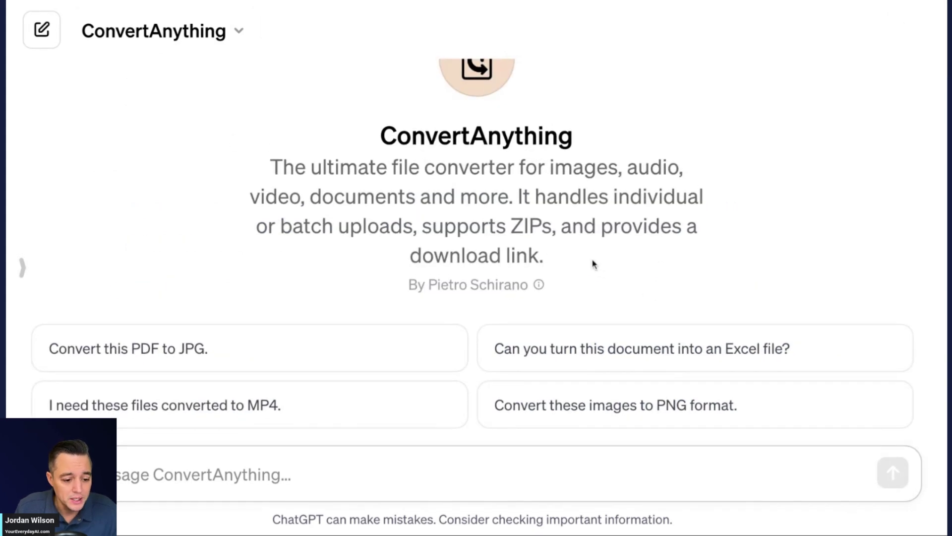
mouse_move(538, 285)
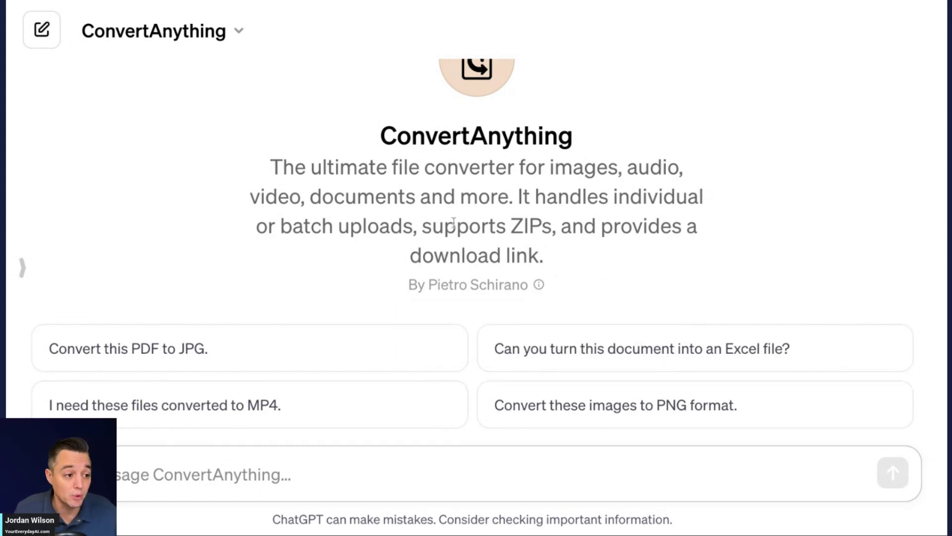
click(470, 2)
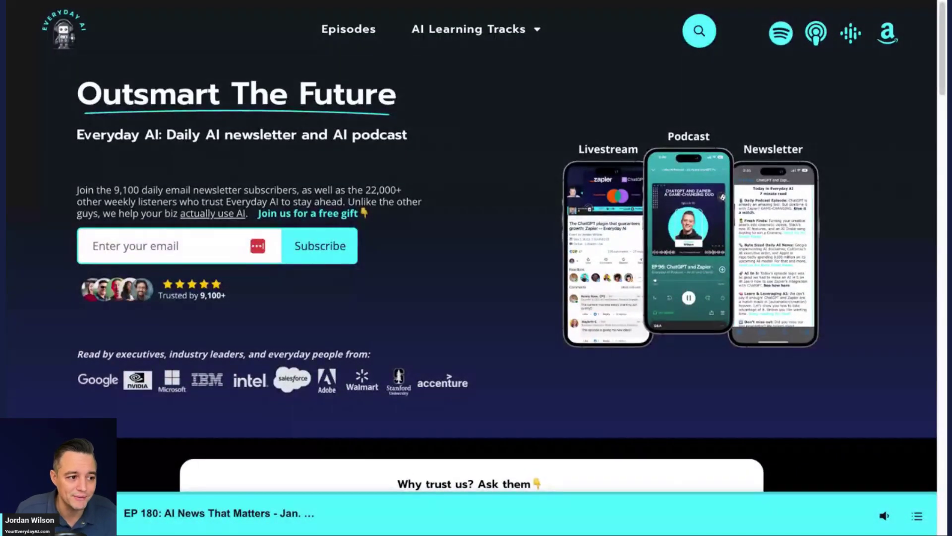